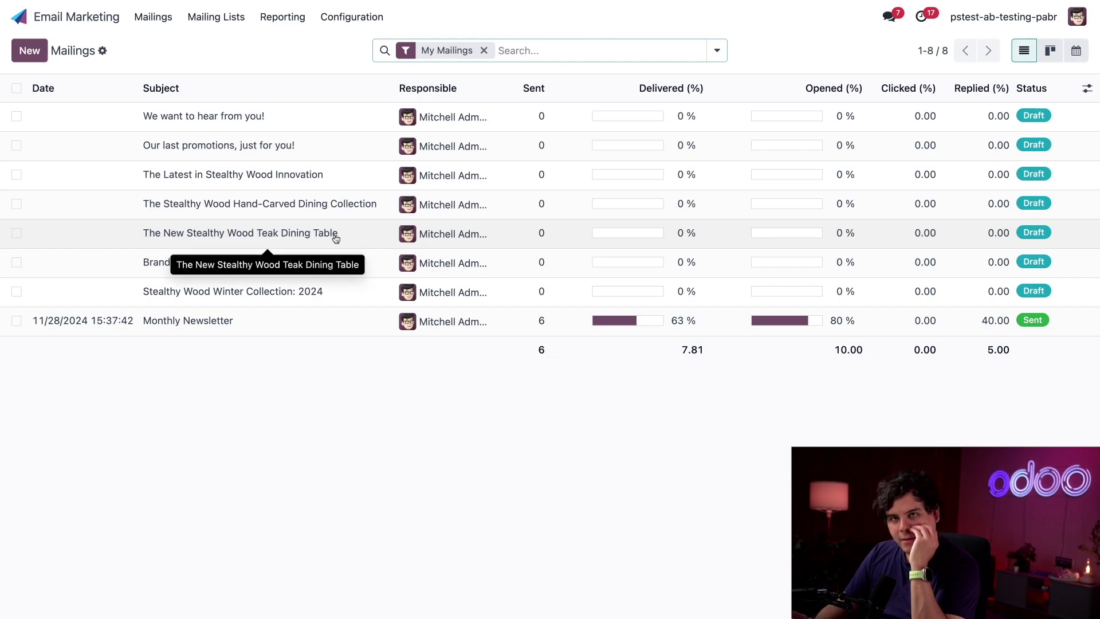
pyautogui.click(267, 232)
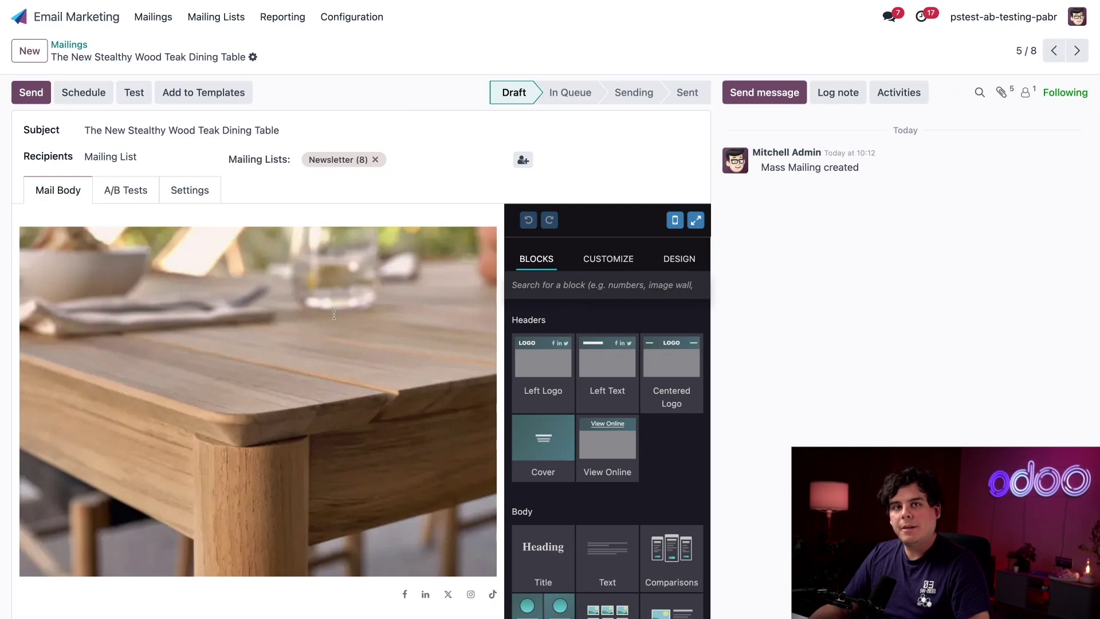
pyautogui.scroll(-15, 257, 401)
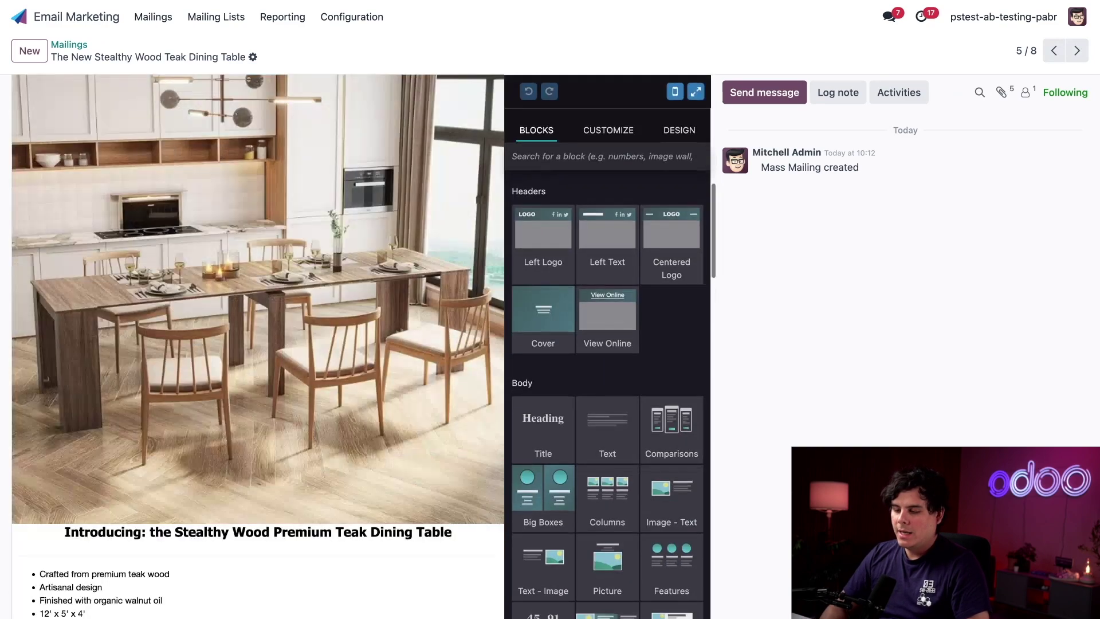
pyautogui.scroll(15, 258, 401)
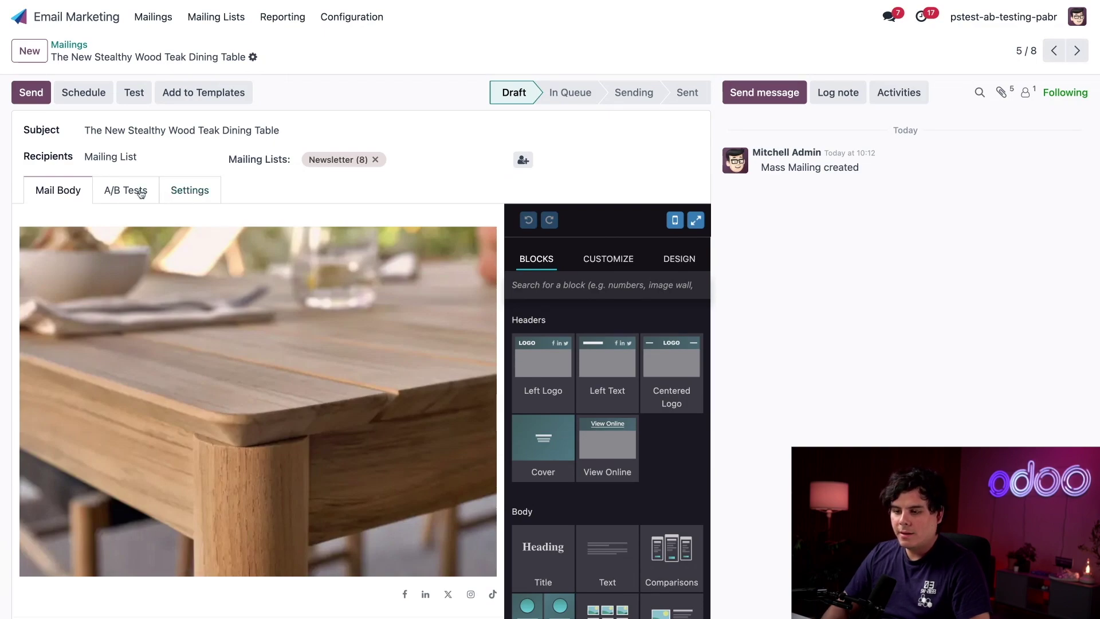
# Tick Allow A/B Testing on the mailing's A/B Tests tab, keeping the default 10% sample.
pyautogui.click(130, 192)
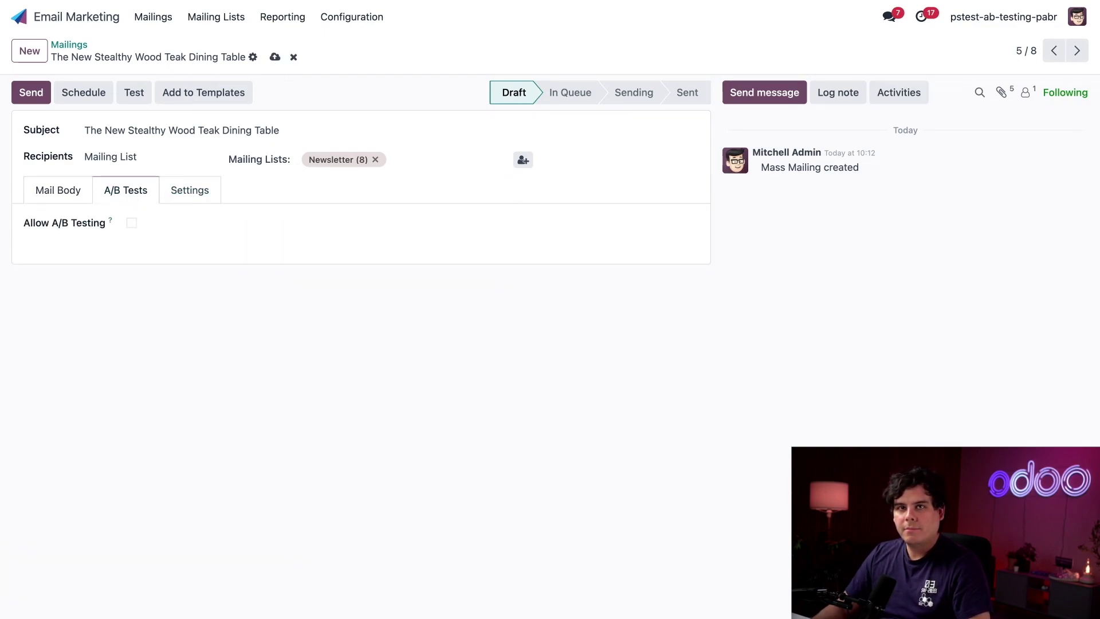
pyautogui.click(131, 223)
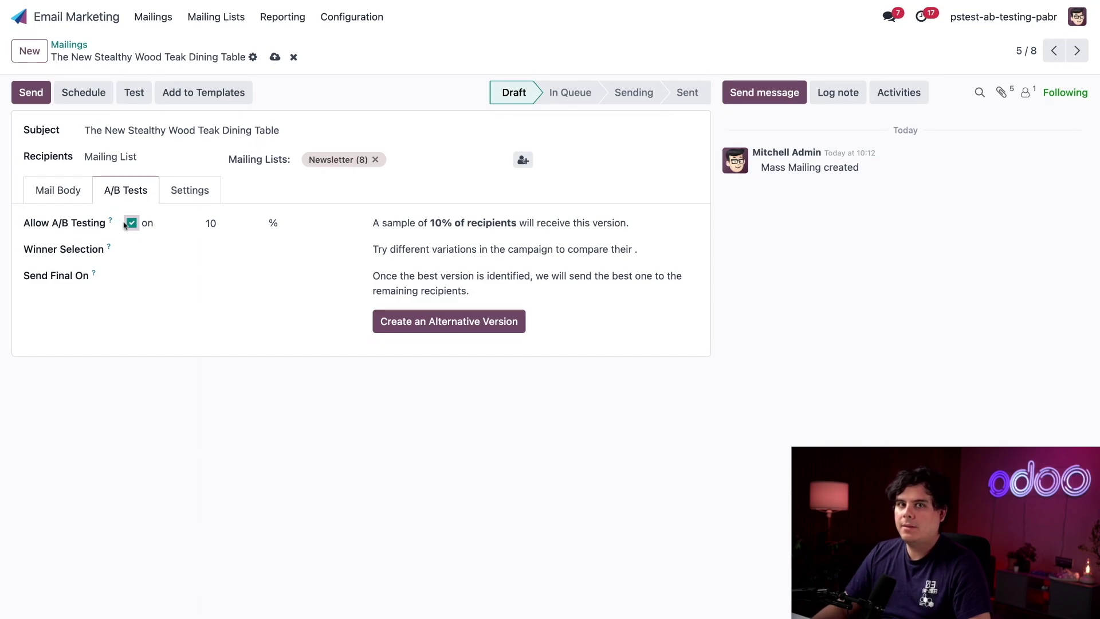
pyautogui.click(252, 57)
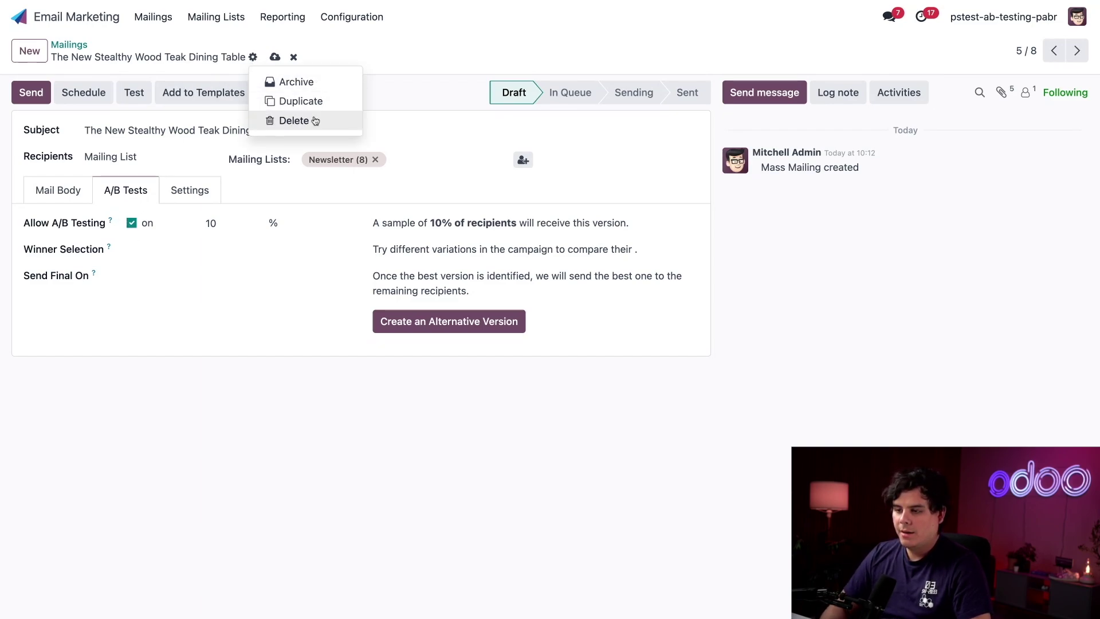
pyautogui.click(607, 204)
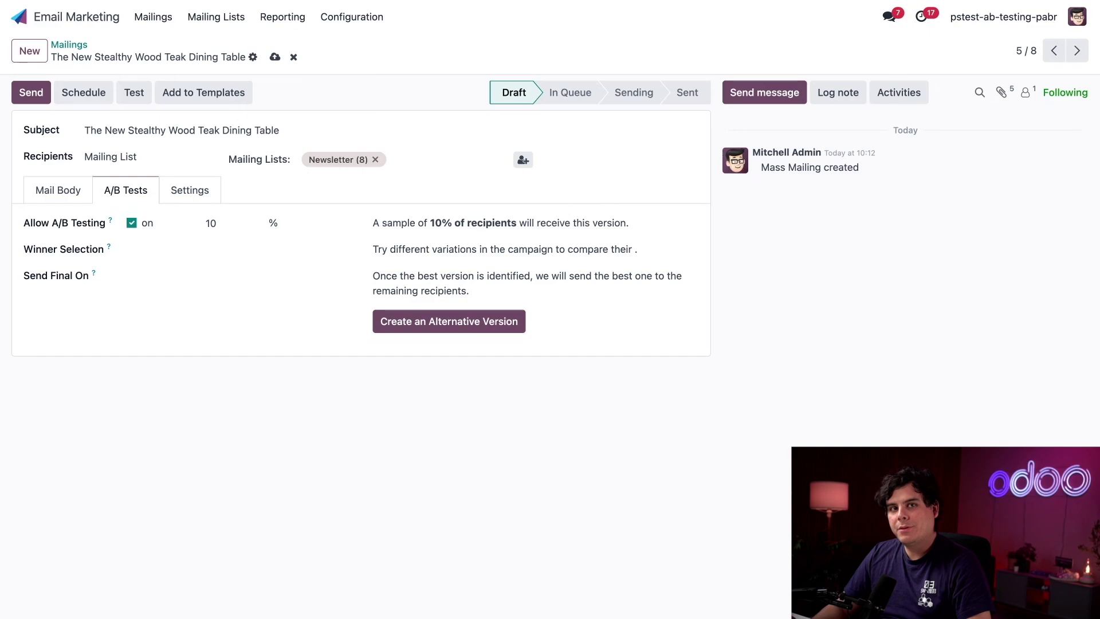
# Change the A/B test sample percentage from 10 to 15.
pyautogui.click(235, 219)
pyautogui.write('15')
pyautogui.click(330, 232)
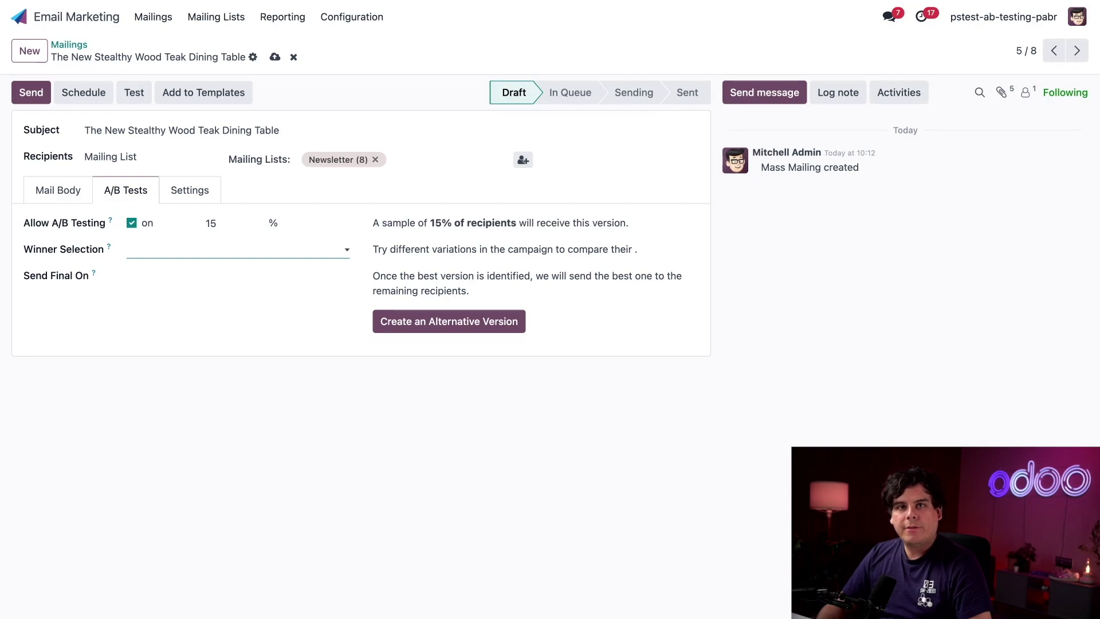
# Set Winner Selection to Highest Click Rate after trying the other criteria.
pyautogui.click(282, 250)
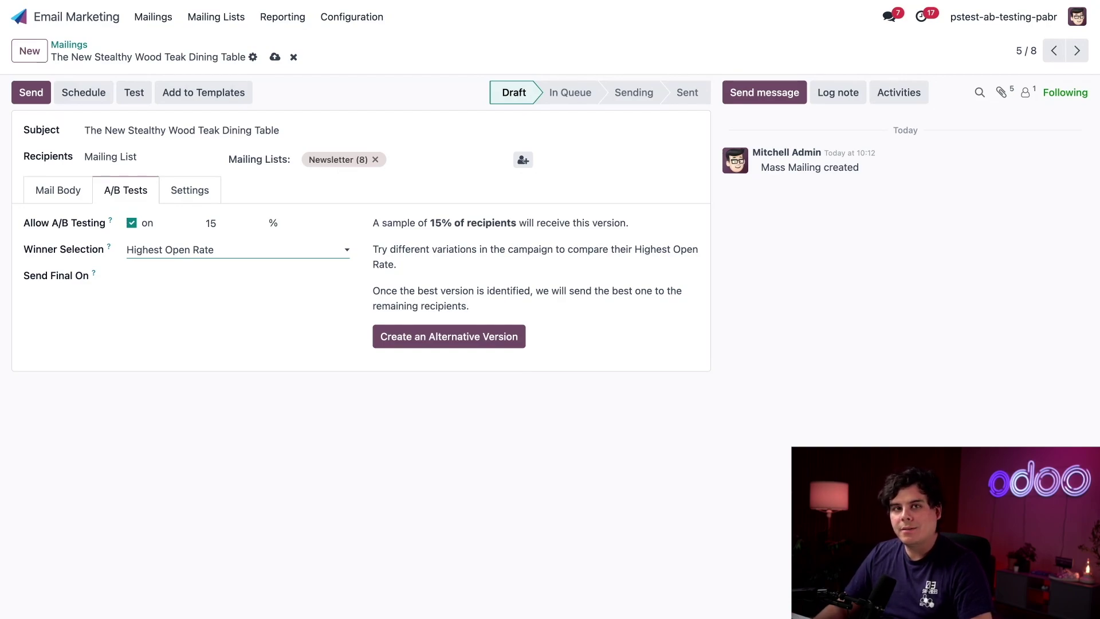
pyautogui.click(269, 253)
pyautogui.click(242, 270)
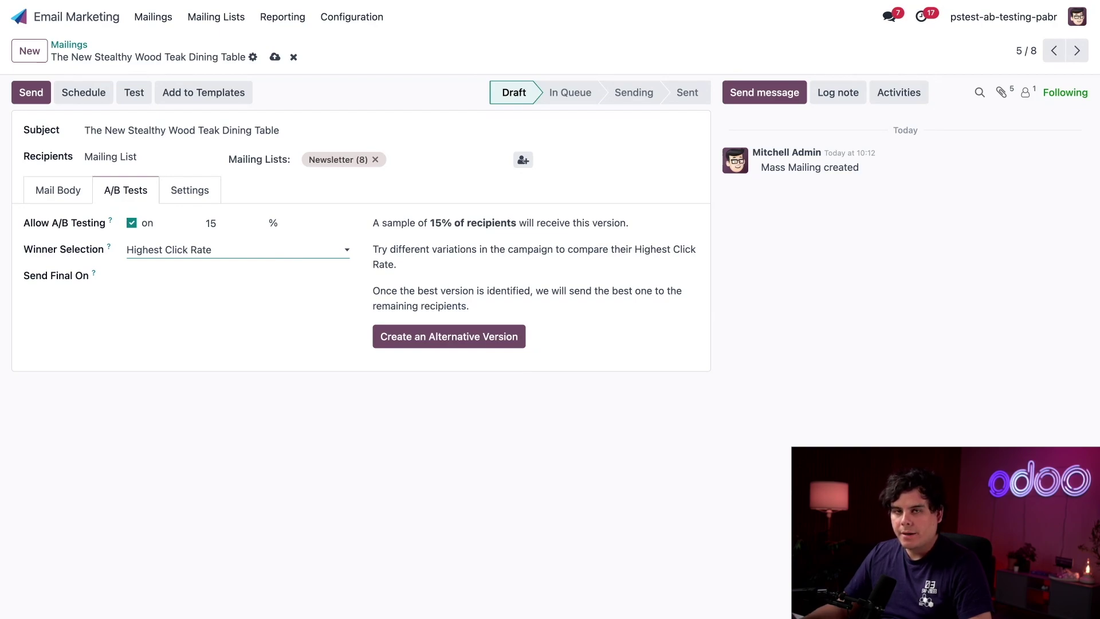
pyautogui.click(204, 251)
pyautogui.click(319, 260)
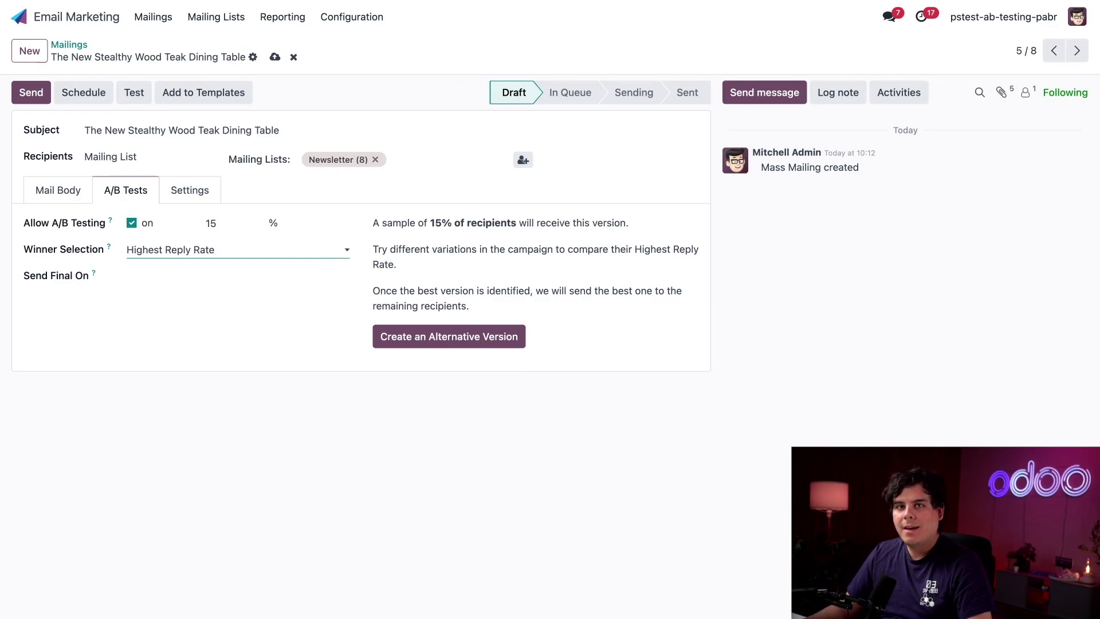
pyautogui.click(298, 259)
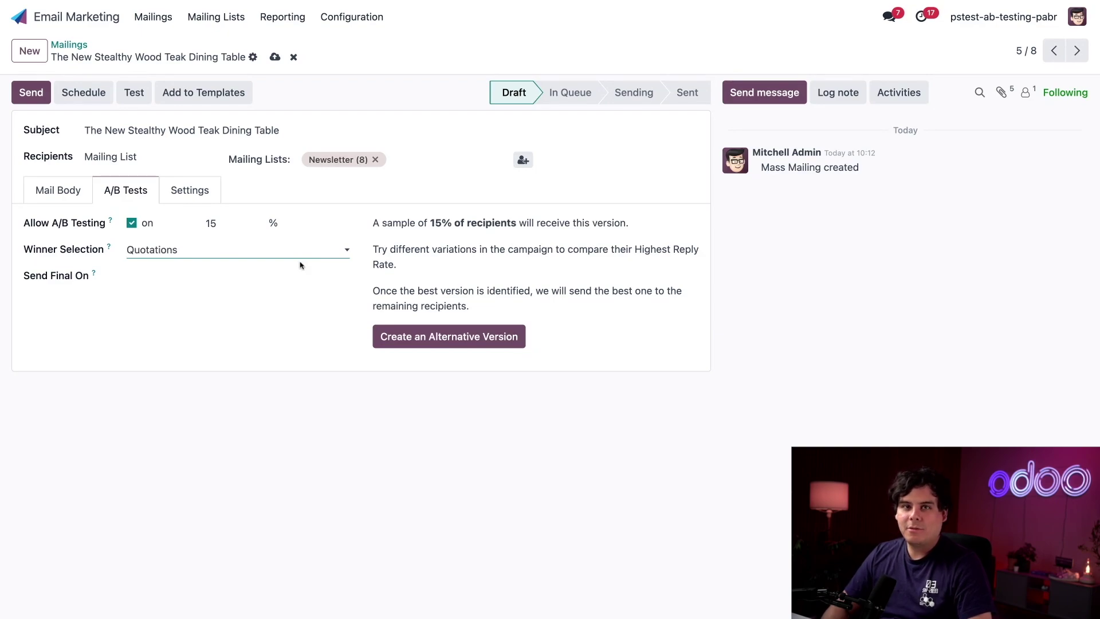
pyautogui.click(263, 265)
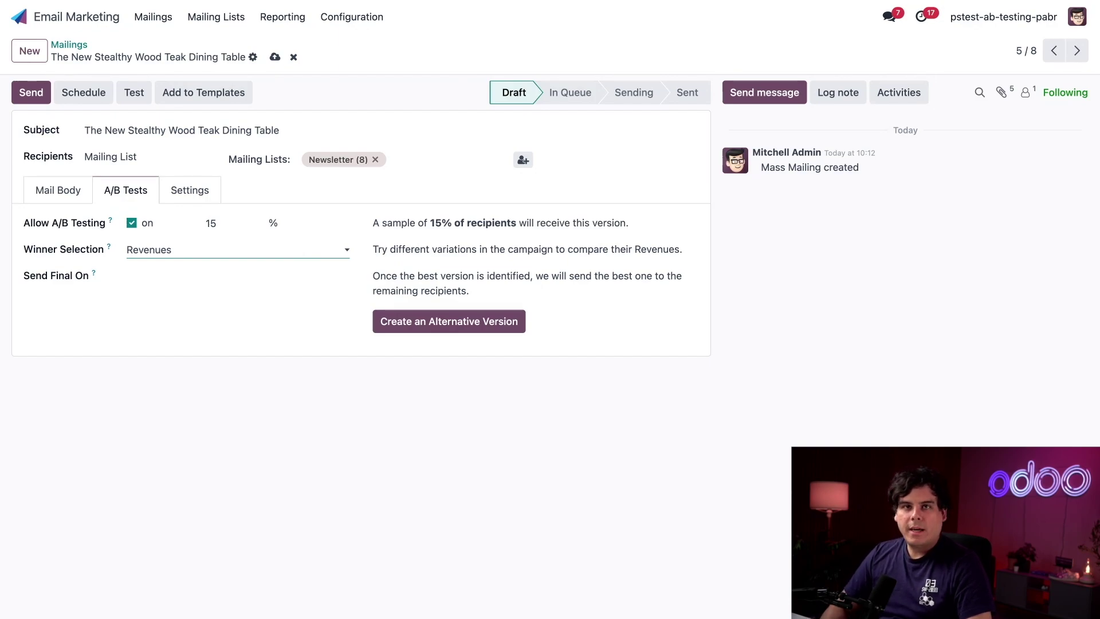
pyautogui.click(278, 249)
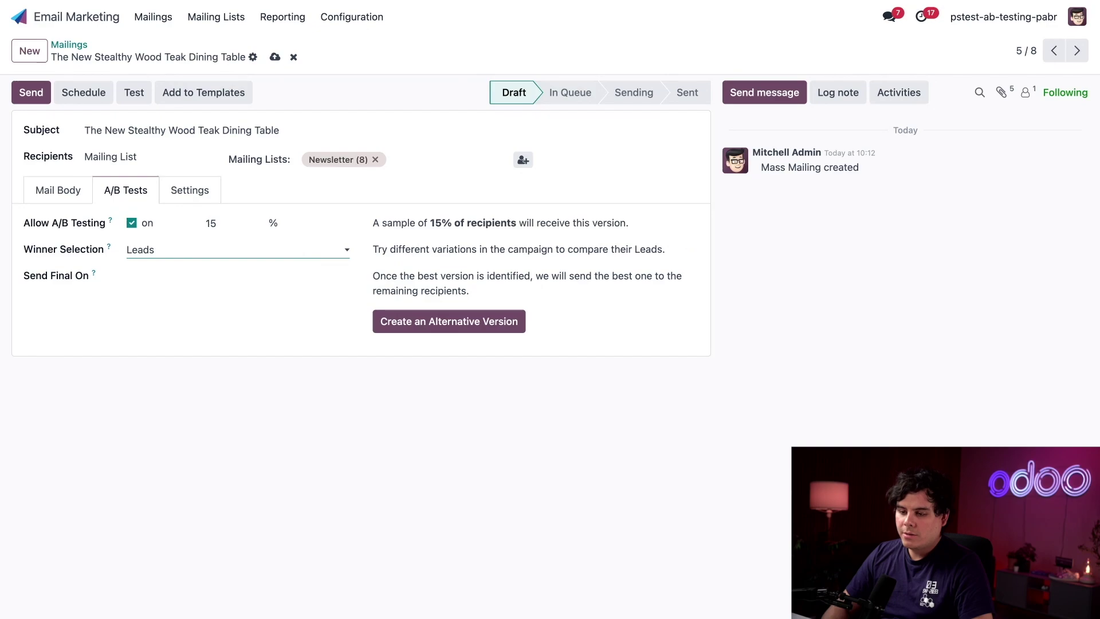
pyautogui.press('Up')
pyautogui.press('Up')
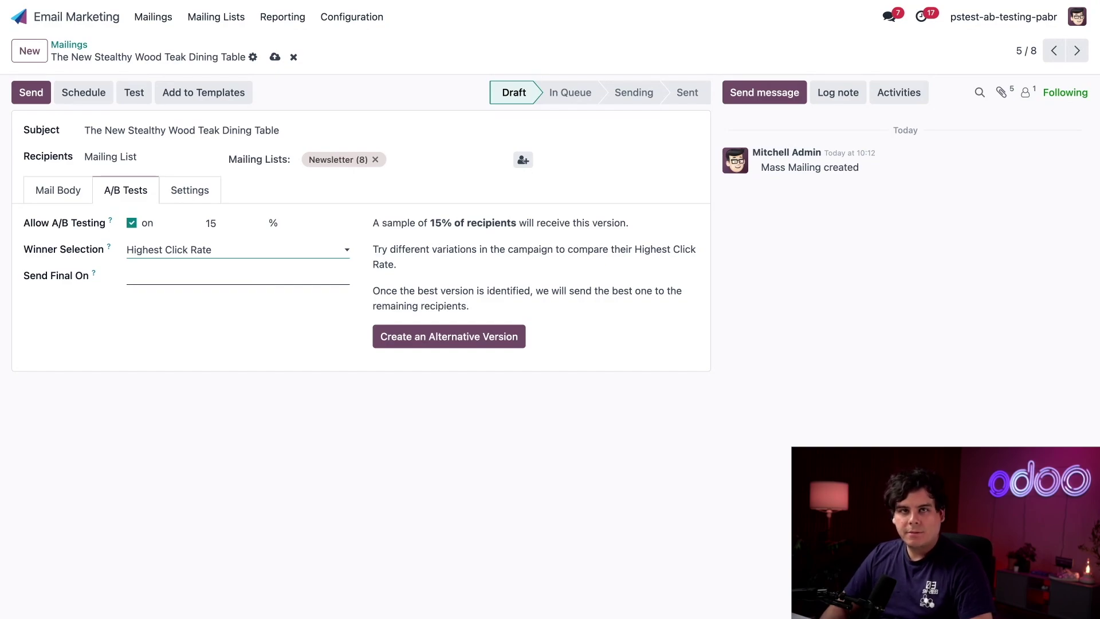
# Set Send Final On to 12/22/2024 at 09:00.
pyautogui.click(252, 278)
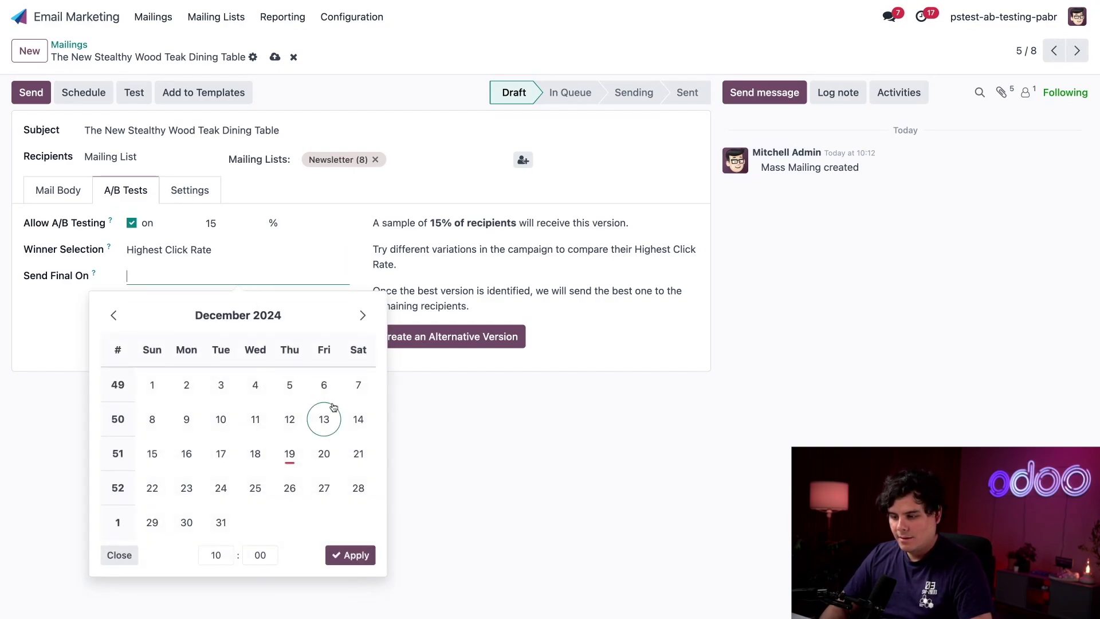
pyautogui.click(152, 487)
pyautogui.click(219, 560)
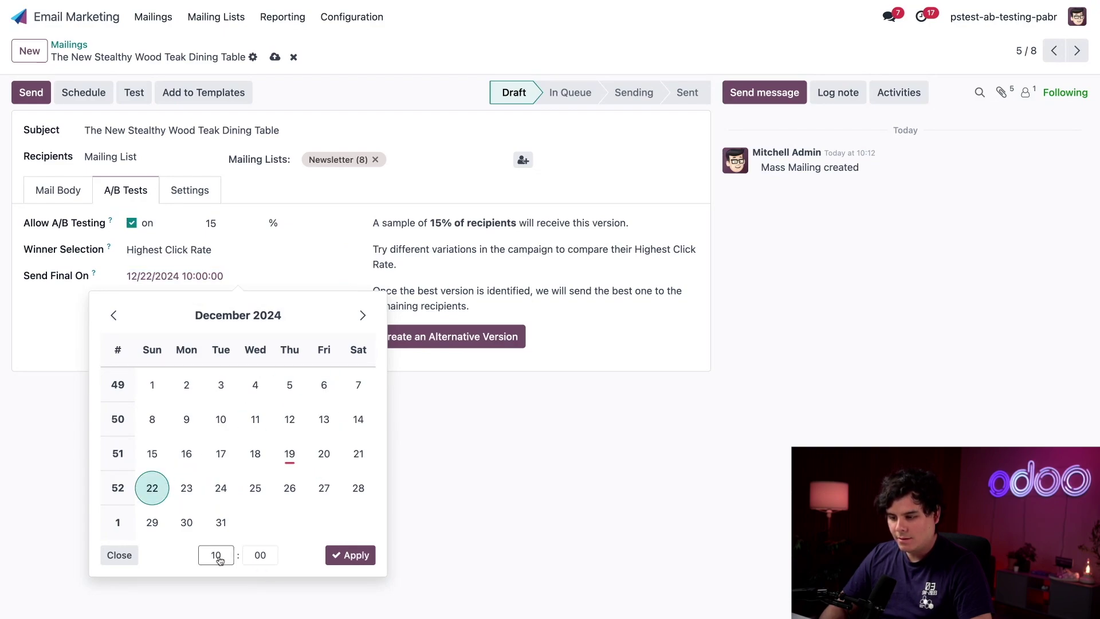
pyautogui.press('9')
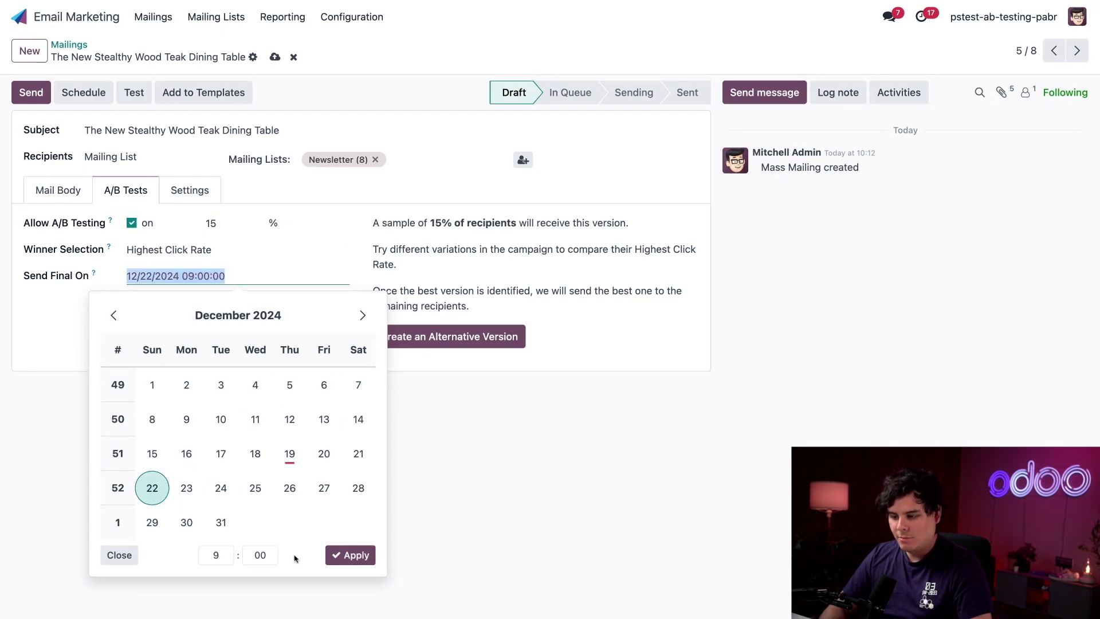
pyautogui.click(357, 555)
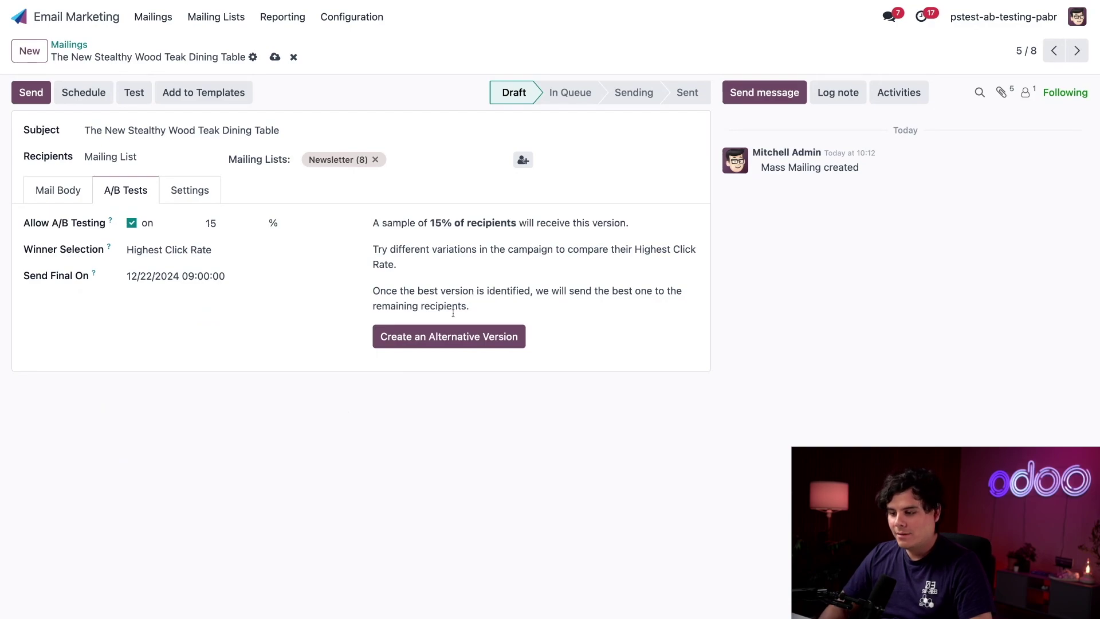
# Create an alternative version of the teak table mailing.
pyautogui.click(437, 336)
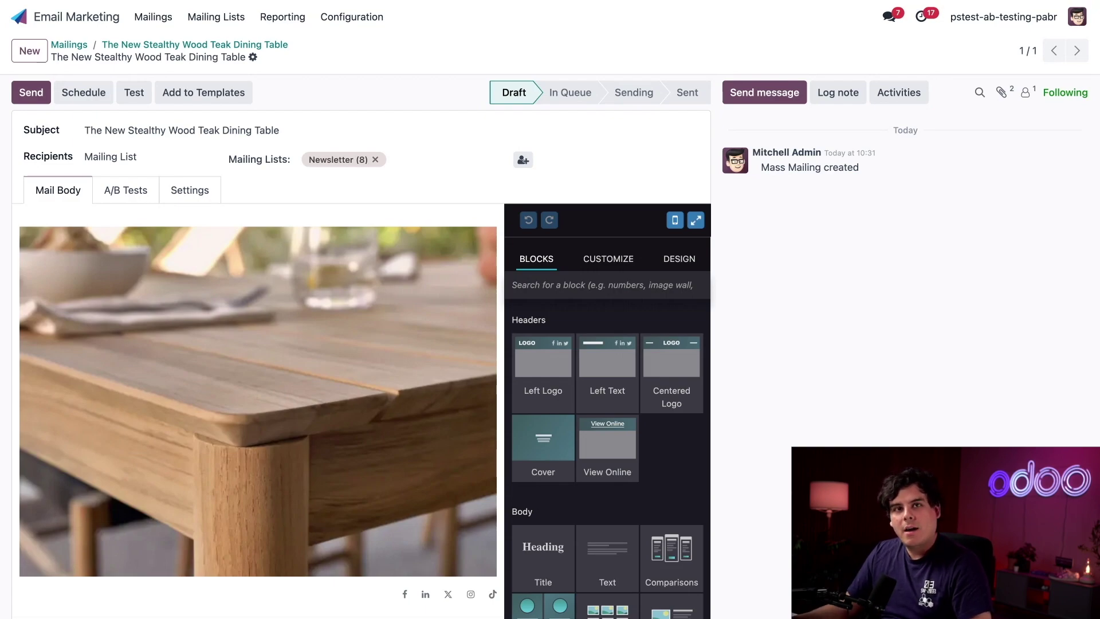
# Drag the Promo Code snippet from Marketing Content into the email below the Blackforest logo.
pyautogui.scroll(-15, 258, 343)
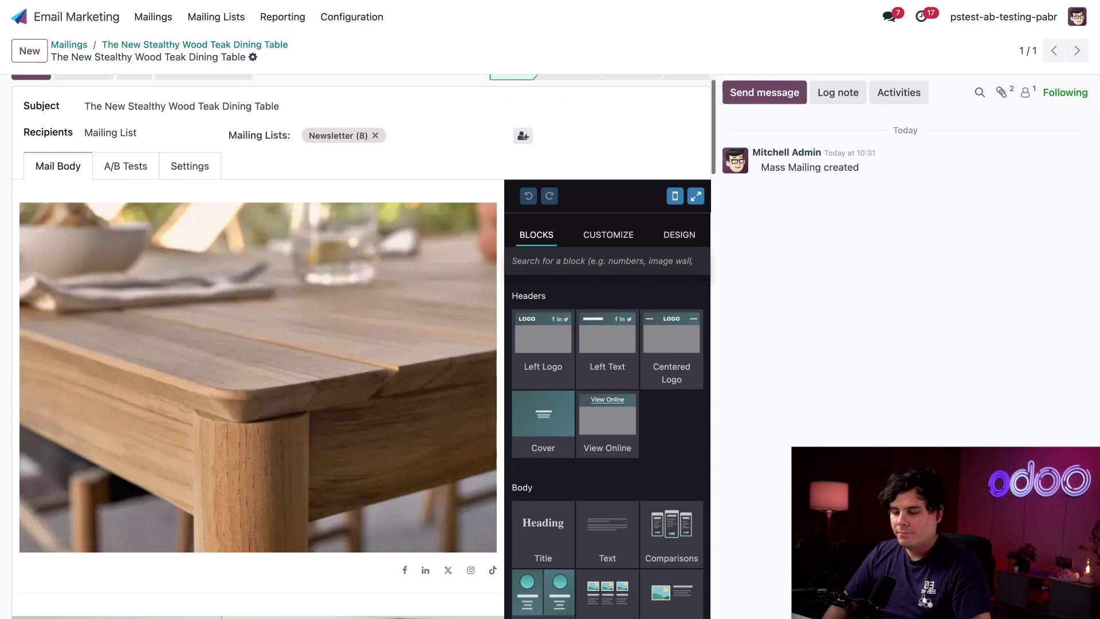
pyautogui.scroll(5, 258, 344)
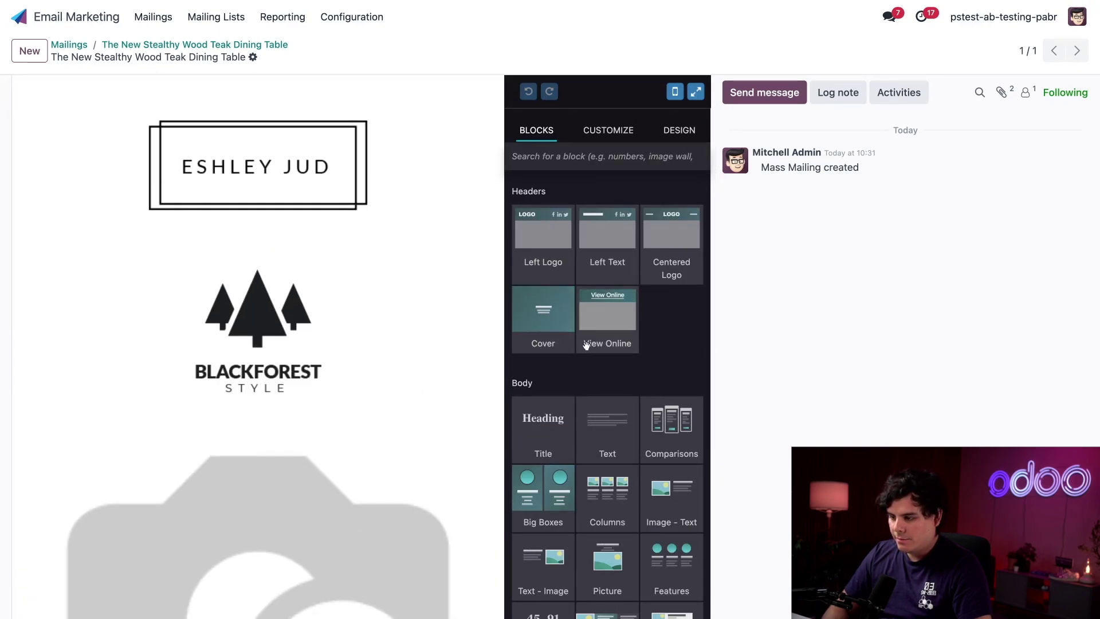
pyautogui.scroll(-2, 667, 362)
pyautogui.scroll(-3, 666, 362)
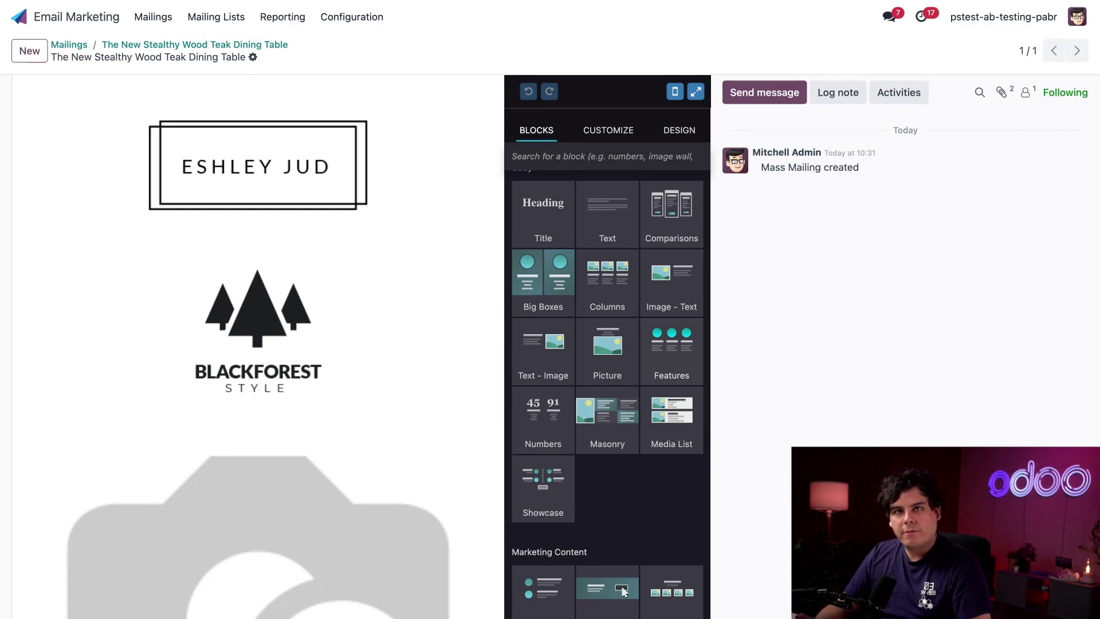
pyautogui.scroll(-6, 623, 592)
pyautogui.scroll(-1, 607, 344)
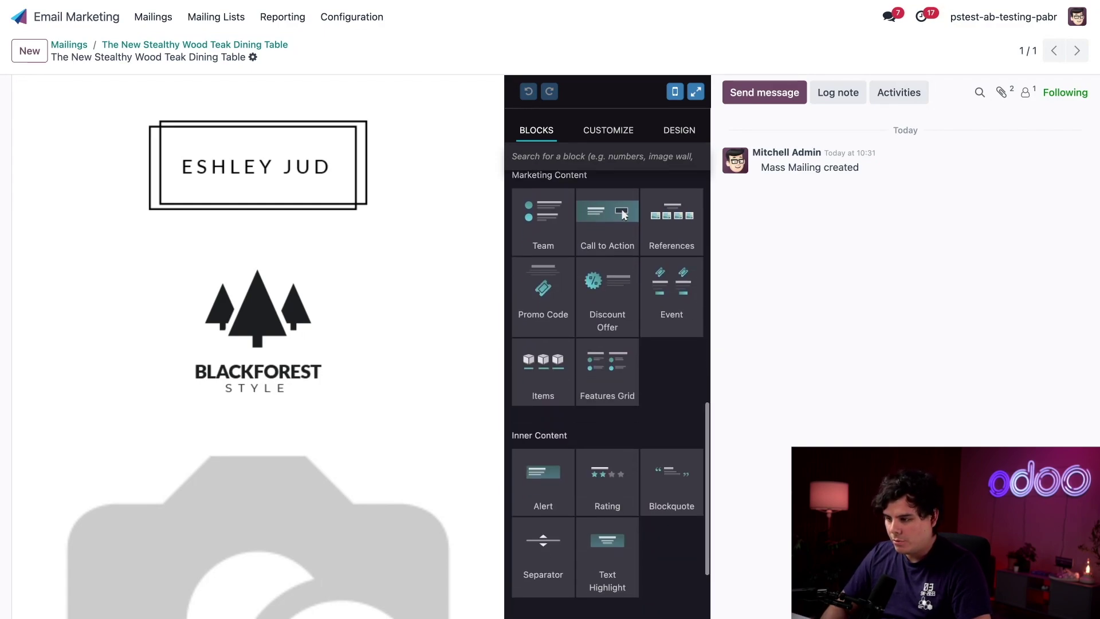
pyautogui.moveTo(537, 295); pyautogui.dragTo(403, 359)
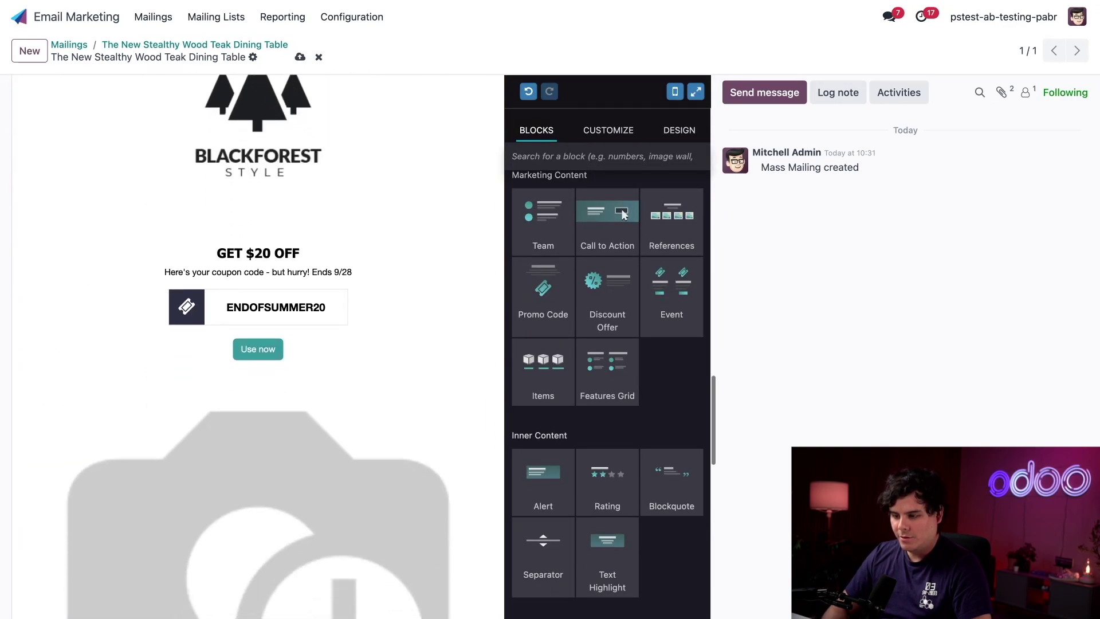
# Change the promo heading to 'Get 10%' and the code to ENDOFSUMMER10.
pyautogui.tripleClick(281, 258)
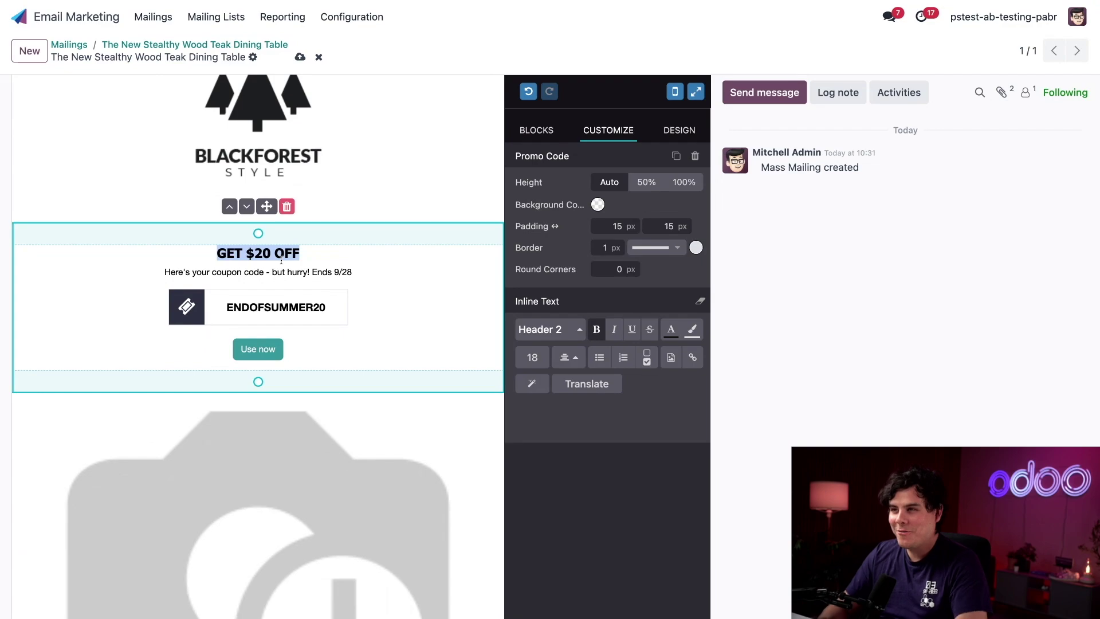
pyautogui.write('Get 10%')
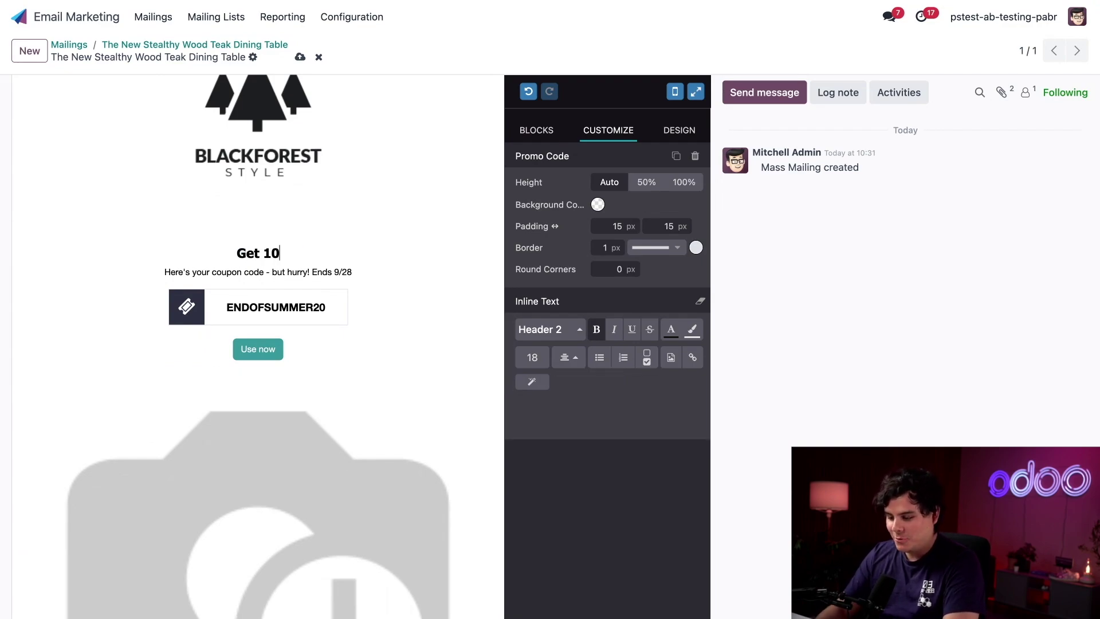
pyautogui.click(332, 305)
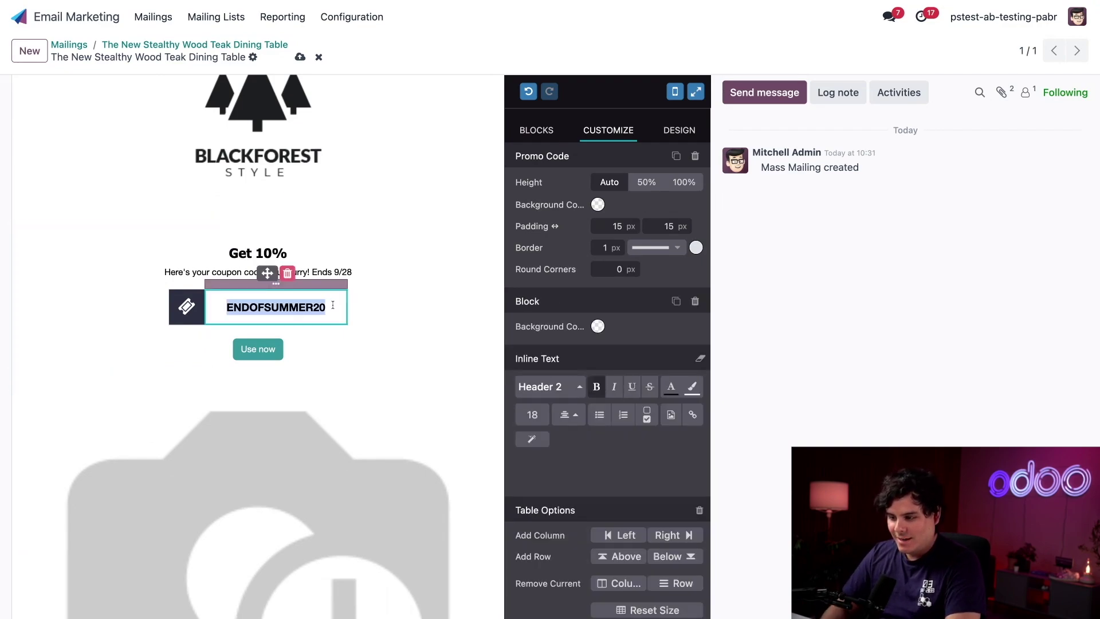
pyautogui.press('BackSpace')
pyautogui.press('BackSpace')
pyautogui.write('10')
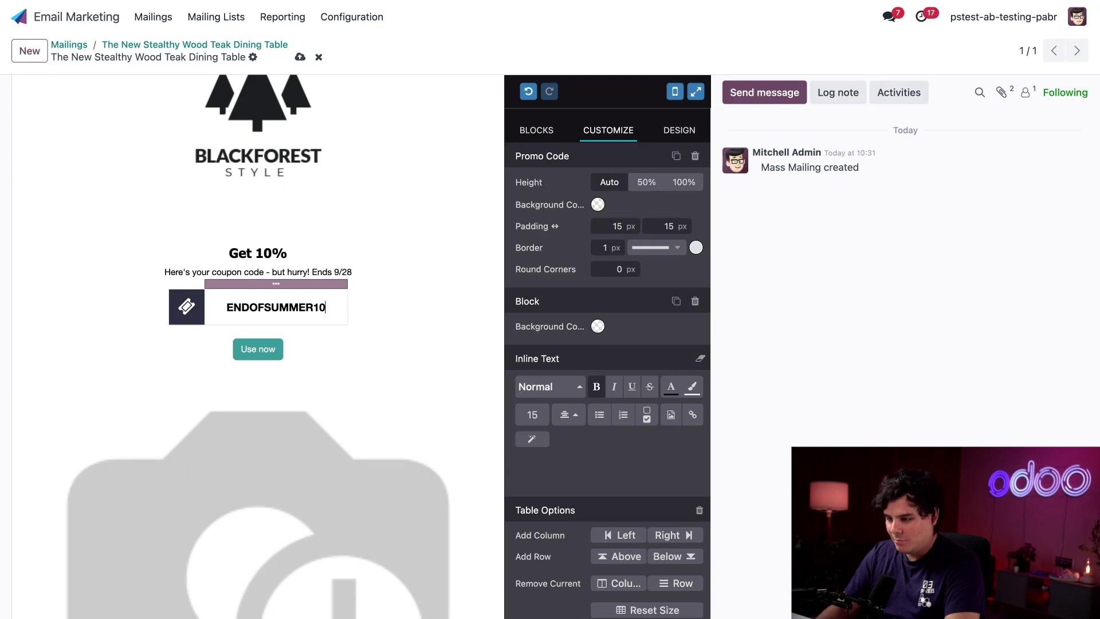
# Change the promo expiry date from 9/28 to 12/22.
pyautogui.tripleClick(353, 272)
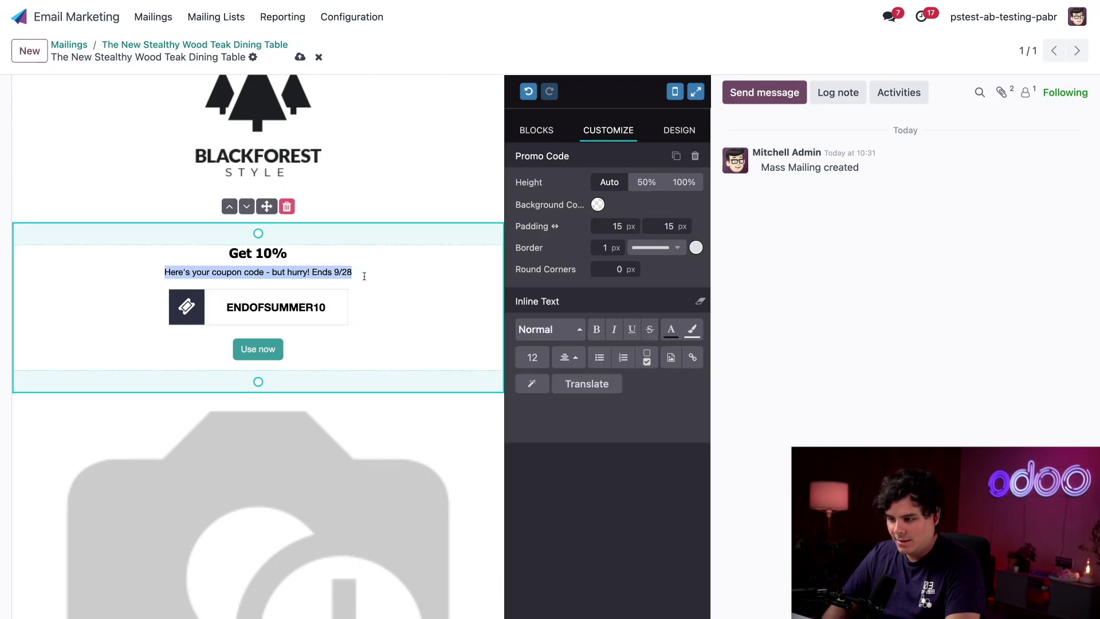
pyautogui.press('Right')
pyautogui.hotkey('shift', 'Left')
pyautogui.hotkey('shift', 'Left')
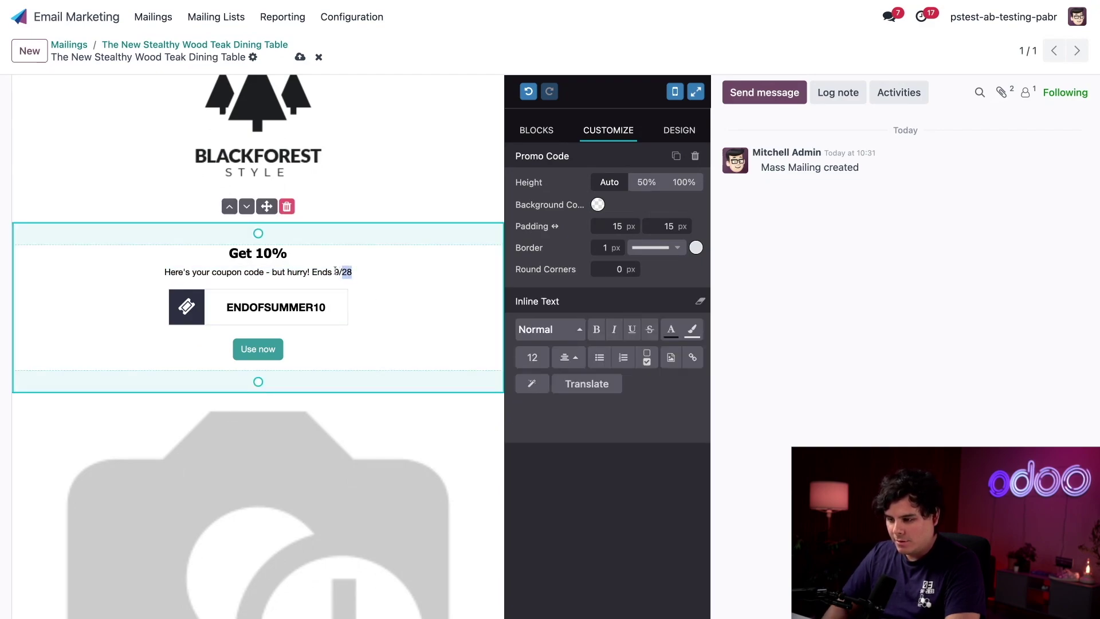
pyautogui.click(335, 270)
pyautogui.press('BackSpace')
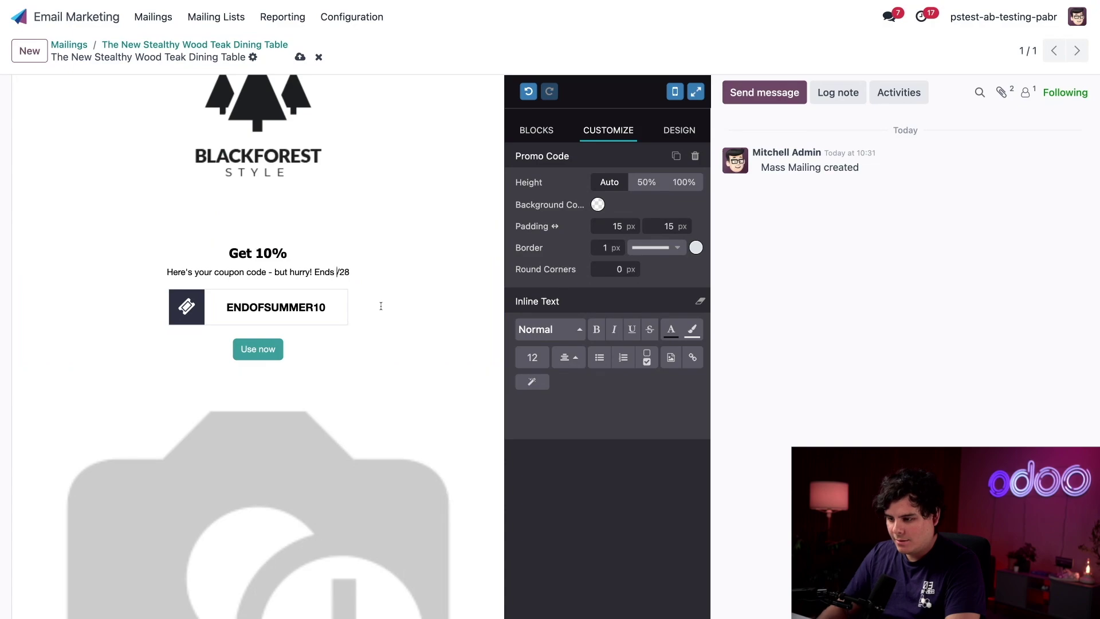
pyautogui.write('12')
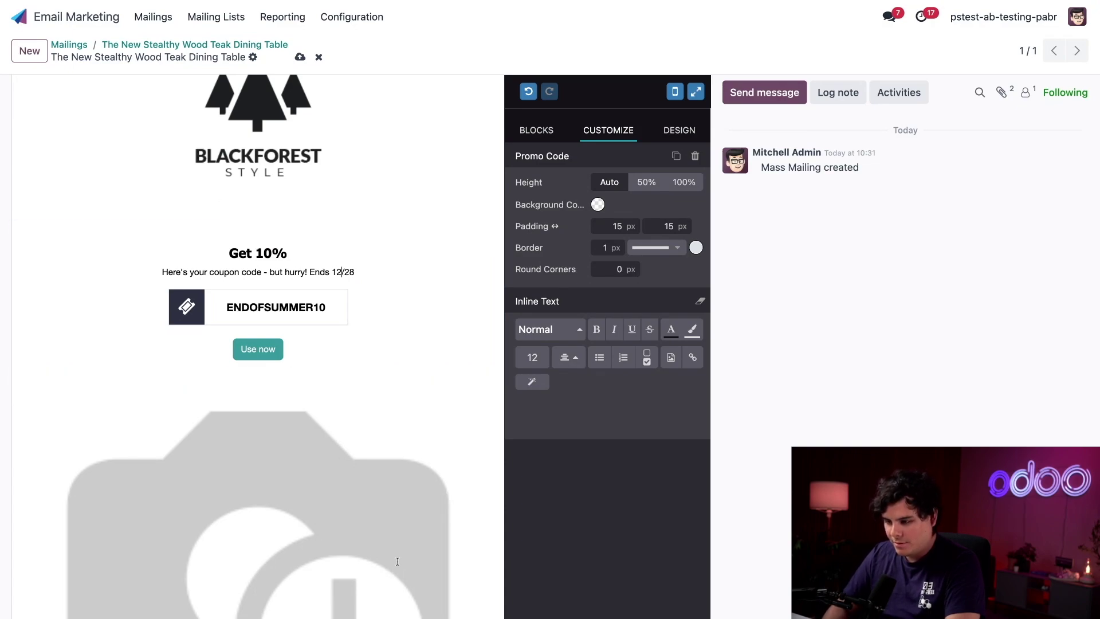
pyautogui.press('BackSpace')
pyautogui.press('BackSpace')
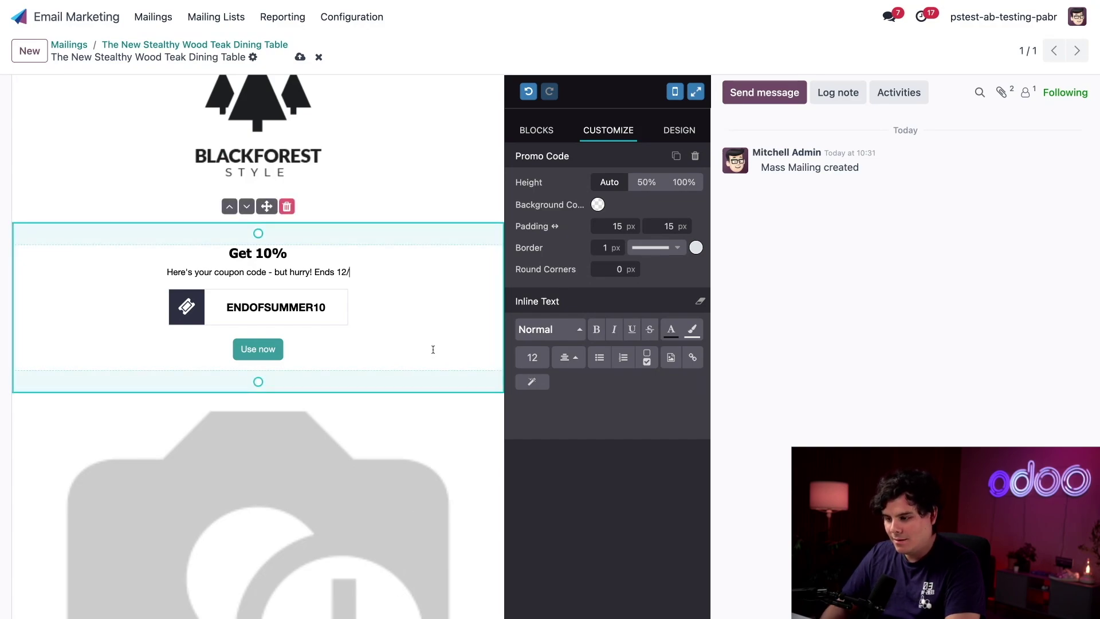
pyautogui.write('22')
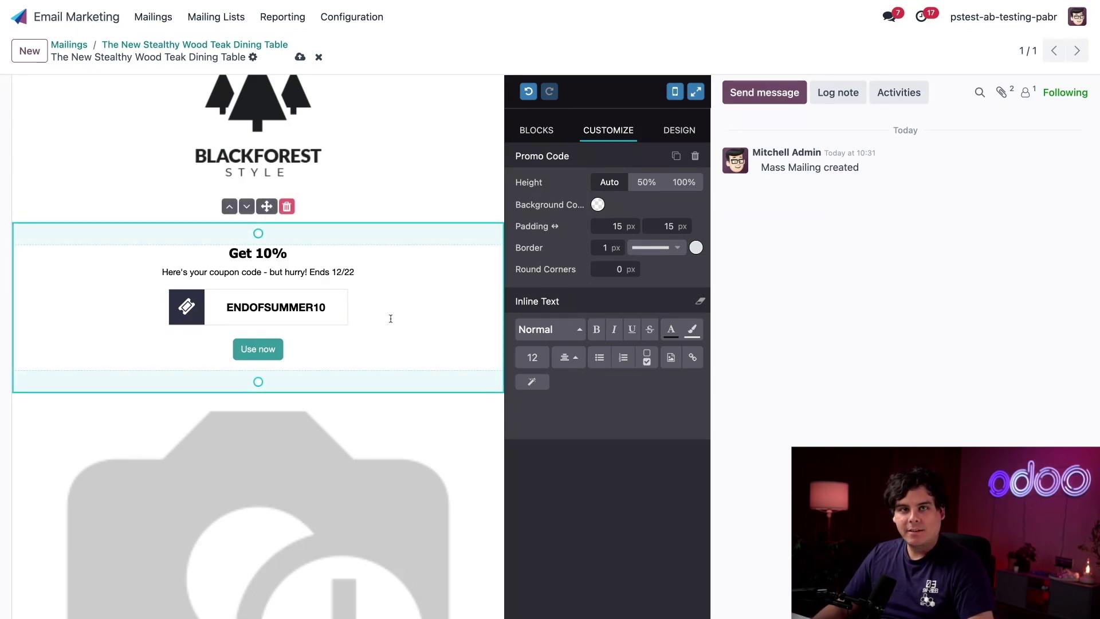
# Give the promo code block a red background colour.
pyautogui.click(420, 407)
pyautogui.click(416, 282)
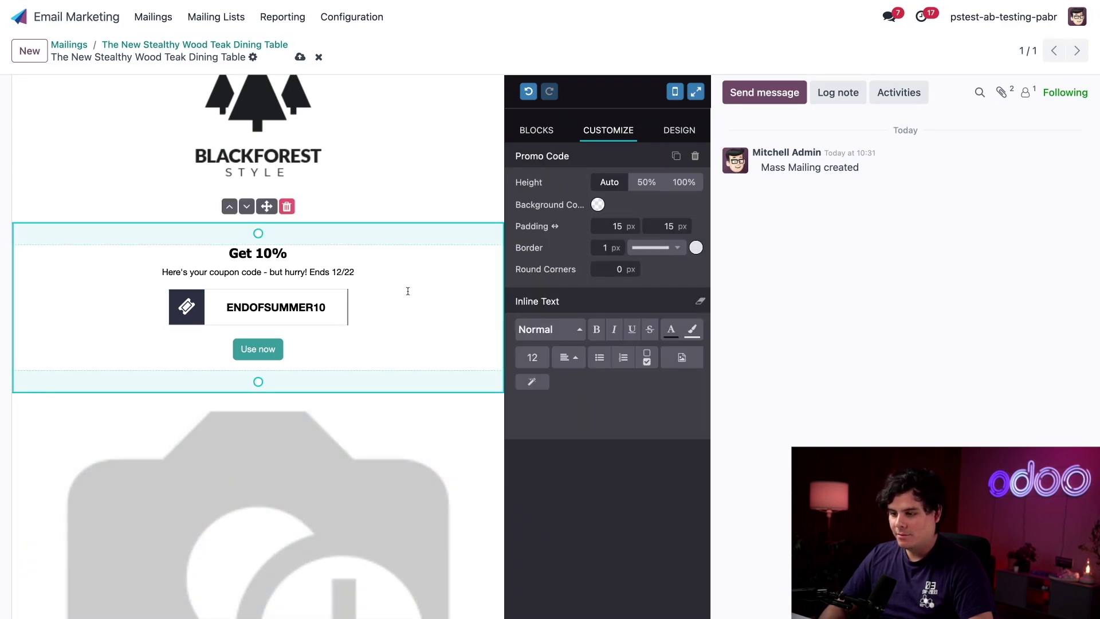
pyautogui.click(598, 205)
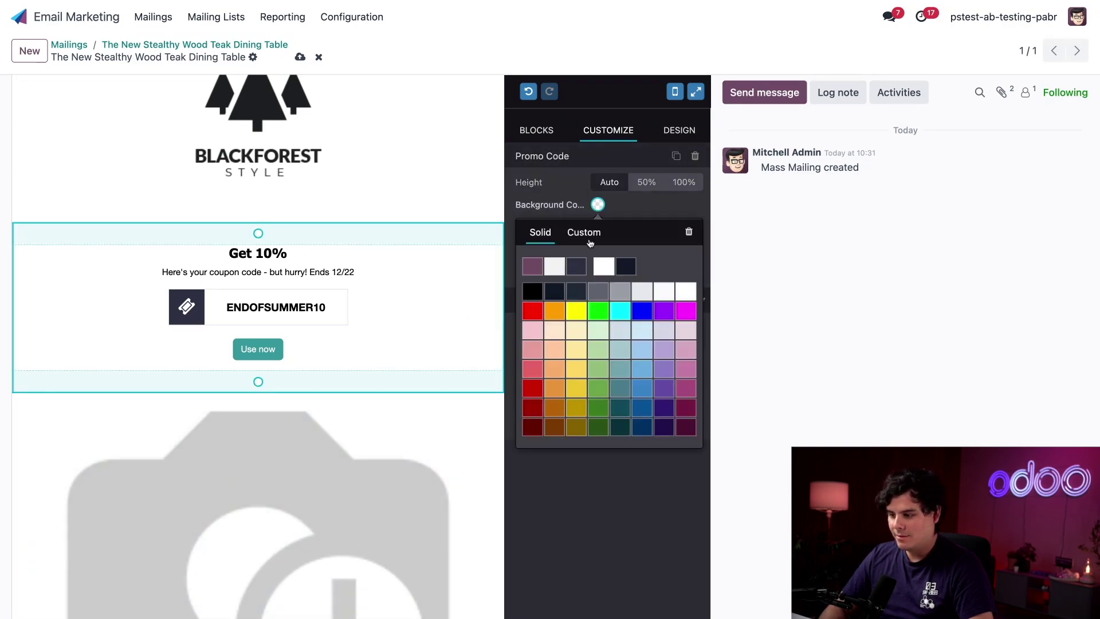
pyautogui.click(536, 312)
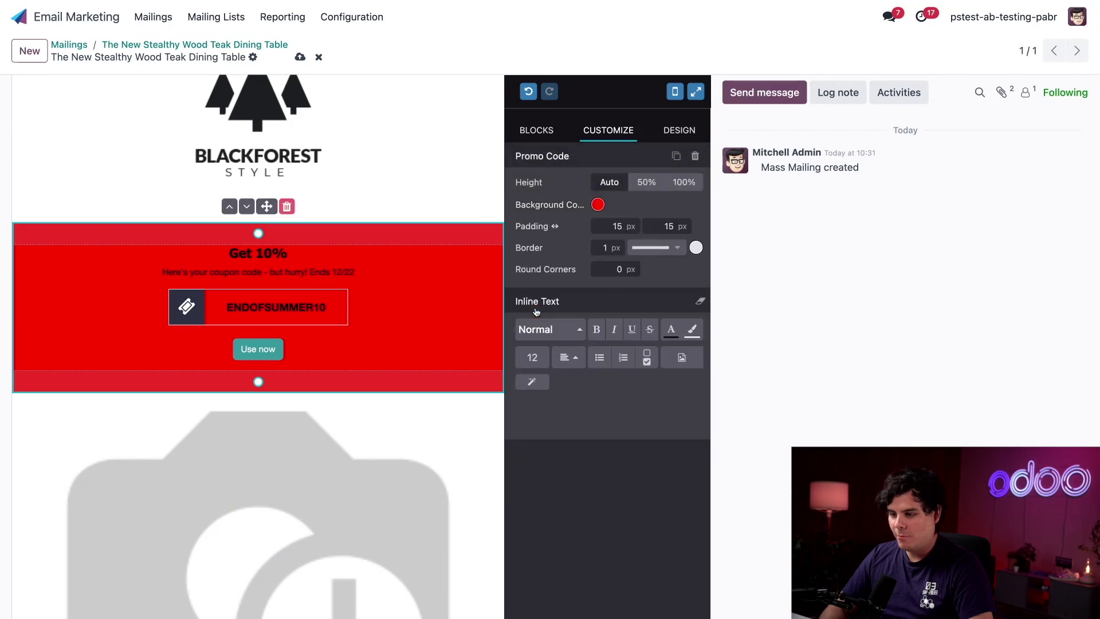
pyautogui.click(427, 413)
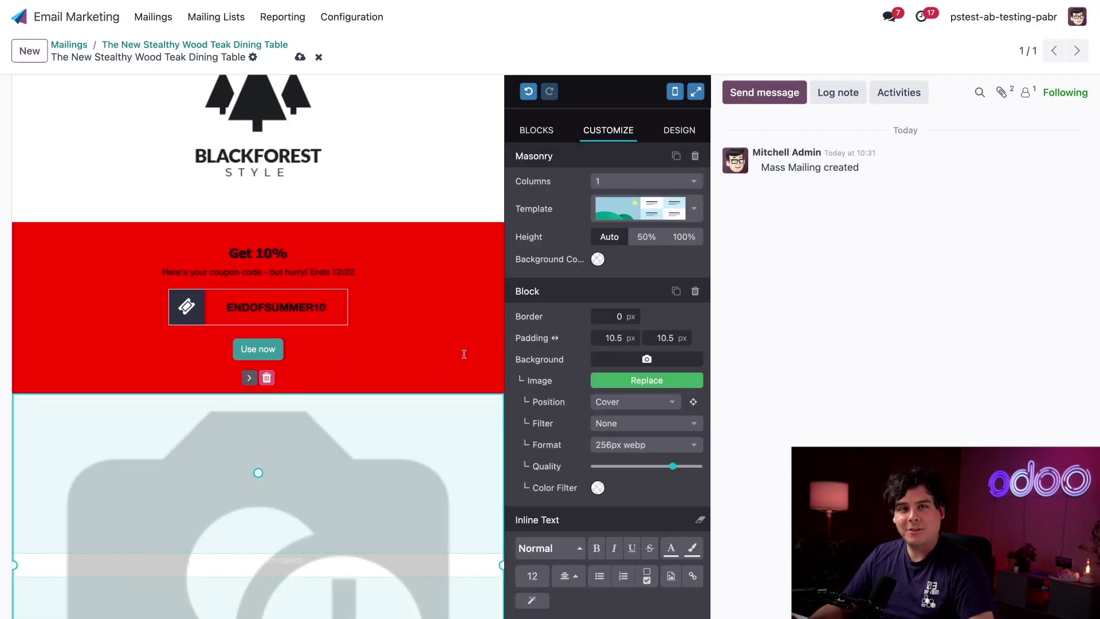